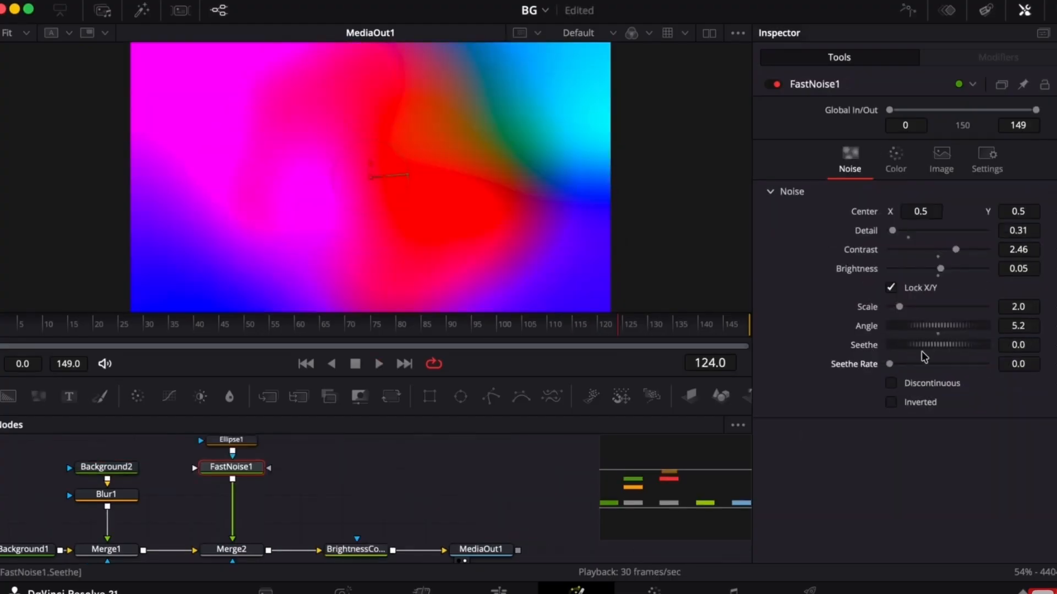
- Raise the Seethe Rate of the FastNoise1 node, and open the empty Fusion page
click(924, 364)
drag(924, 364, 943, 363)
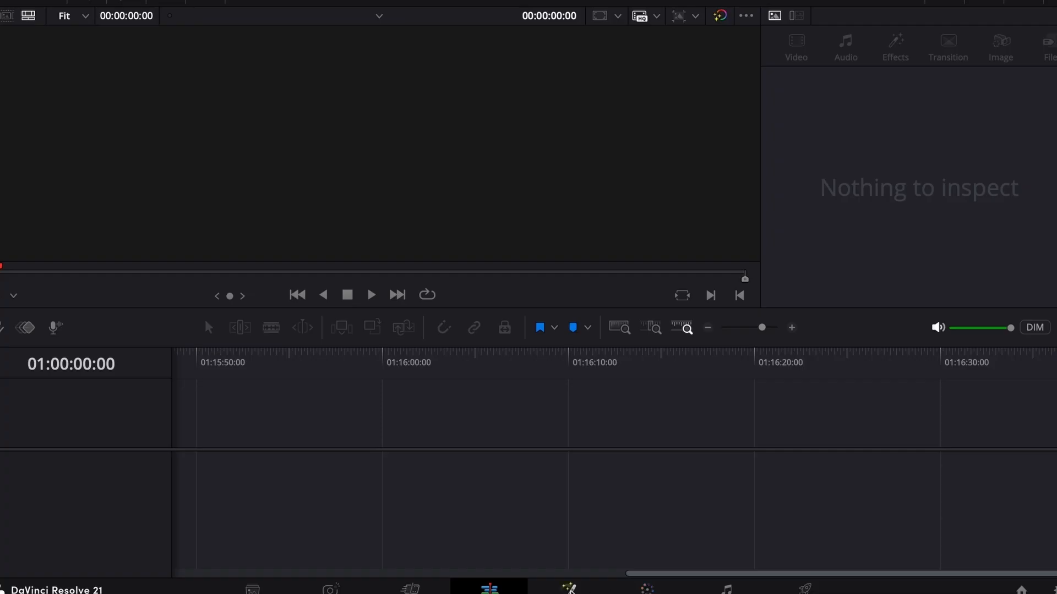
click(568, 588)
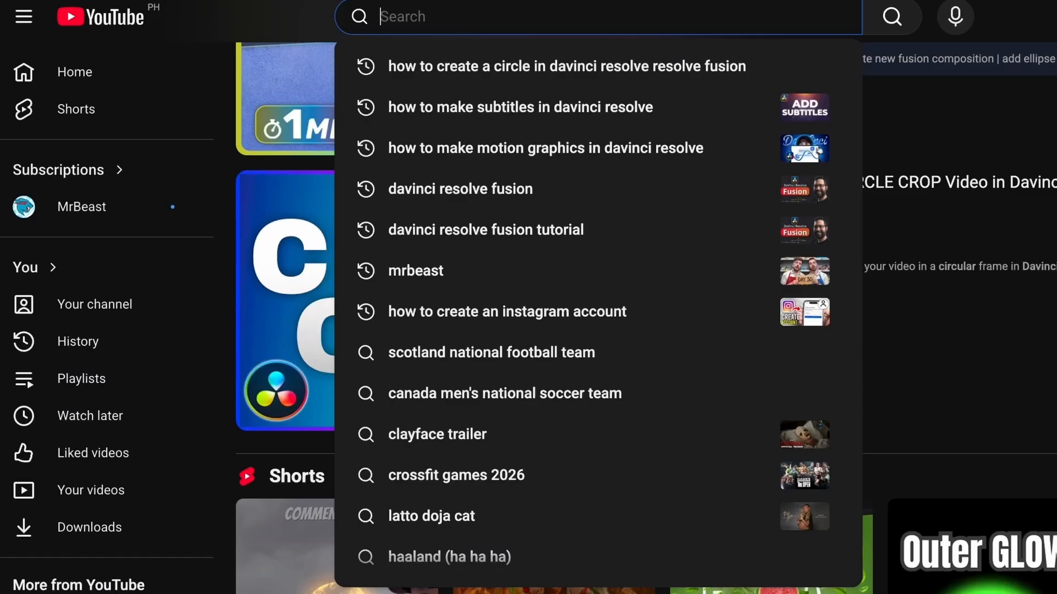
- Switch to YouTube and search for "How to create a circle in davinci resolve resolve fusion"
text(How to create a circle in davinci resolve resolve)
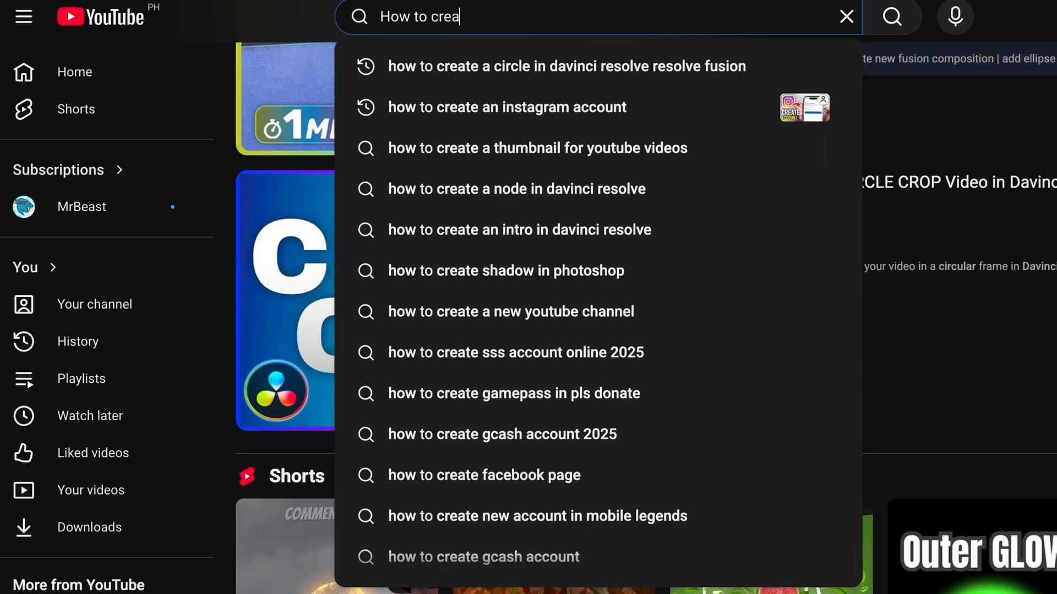
text(fusion)
key(Return)
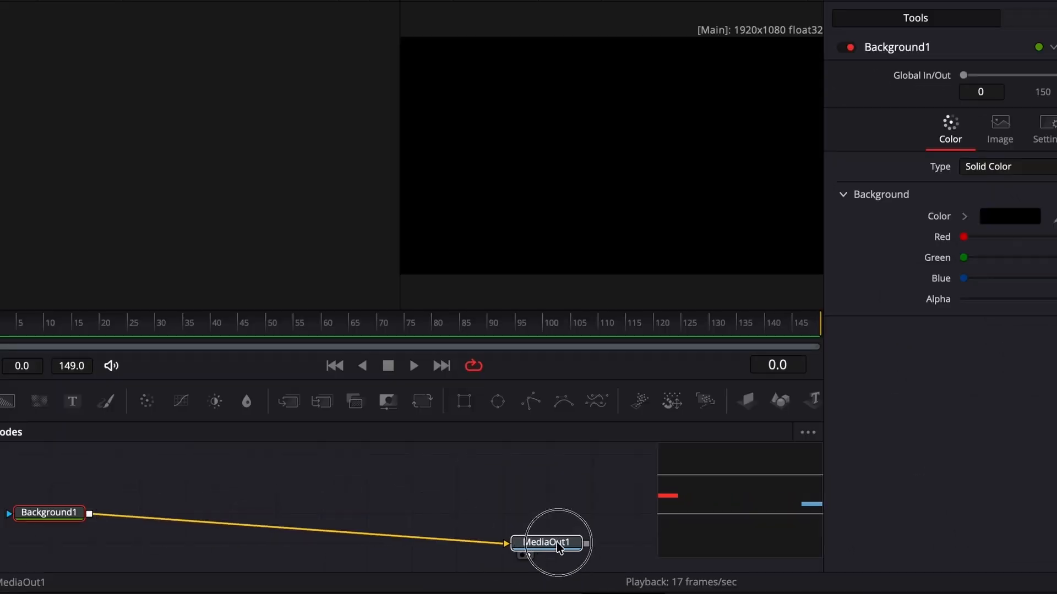
- Back in DaVinci Resolve, add a second Background node merged over Background1, and add an Ellipse mask
drag(8, 401, 70, 487)
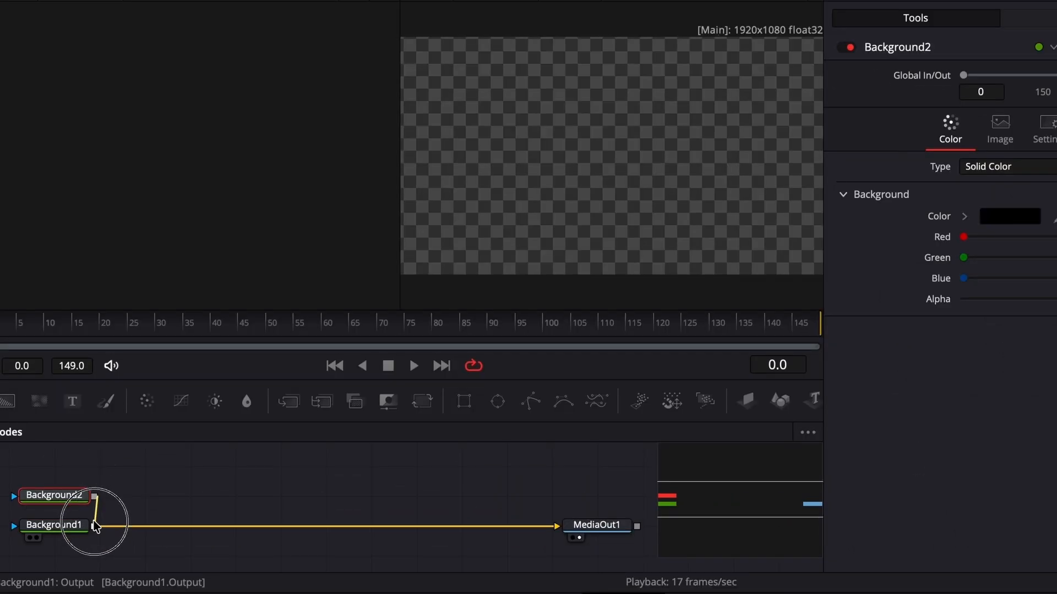
drag(95, 526, 95, 526)
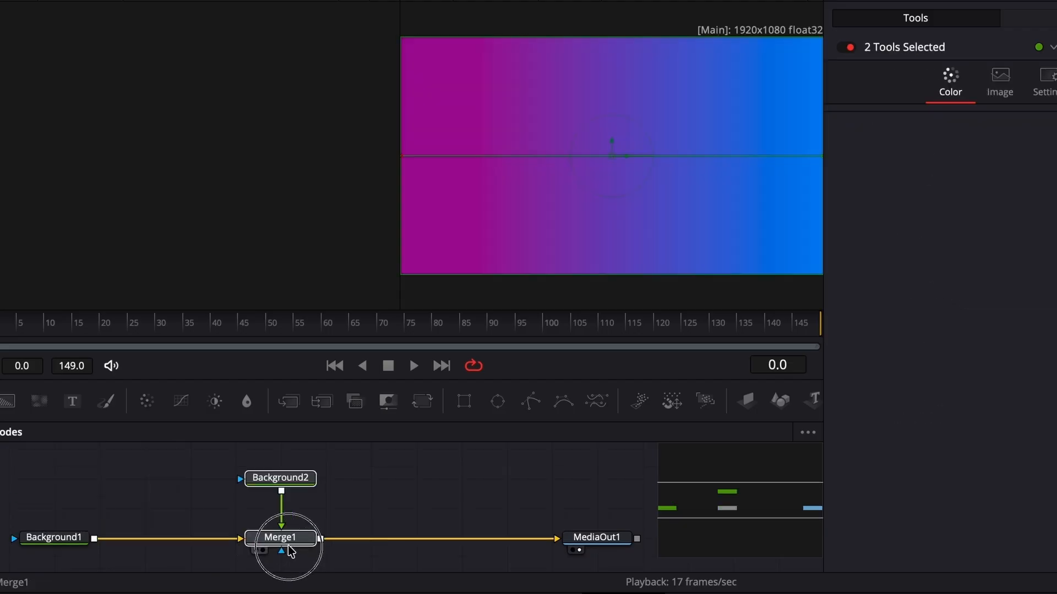
click(280, 477)
click(499, 401)
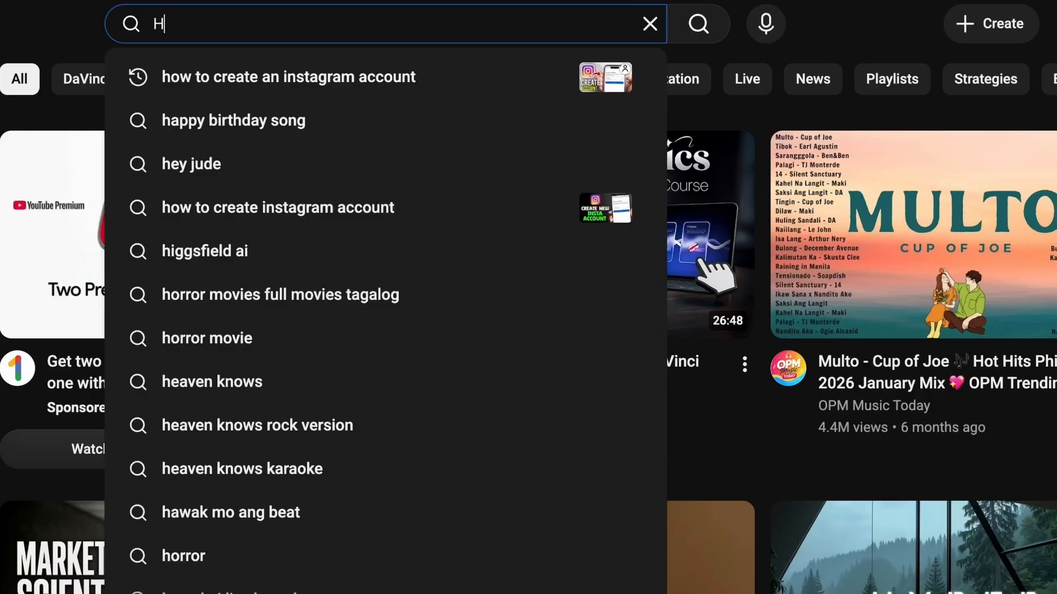
- Switch to YouTube and enter the search text "How to ..... in davinci reso"
text(ow to ..... in )
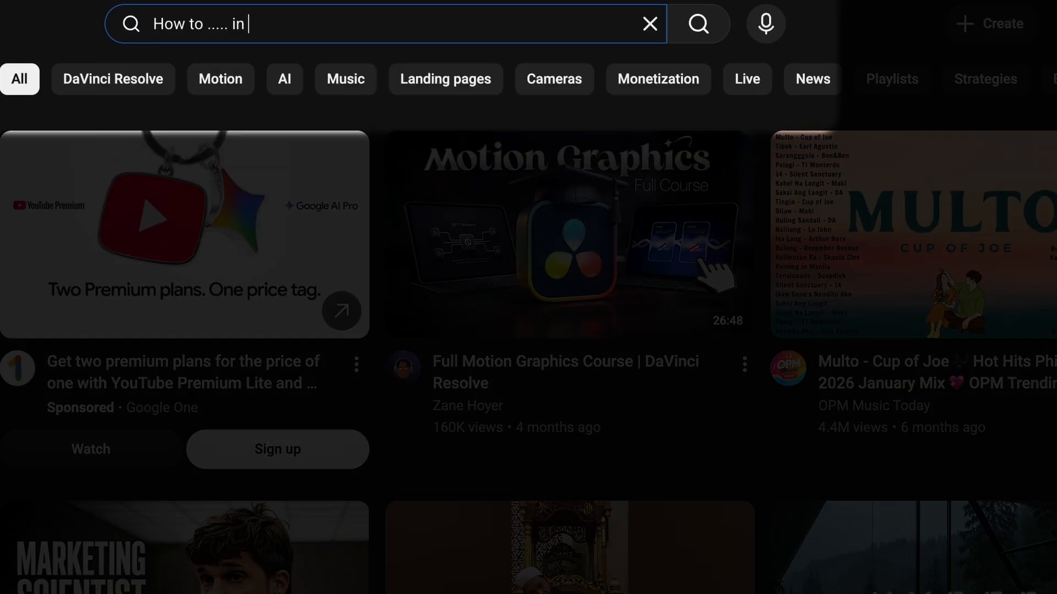
text(davinci reso)
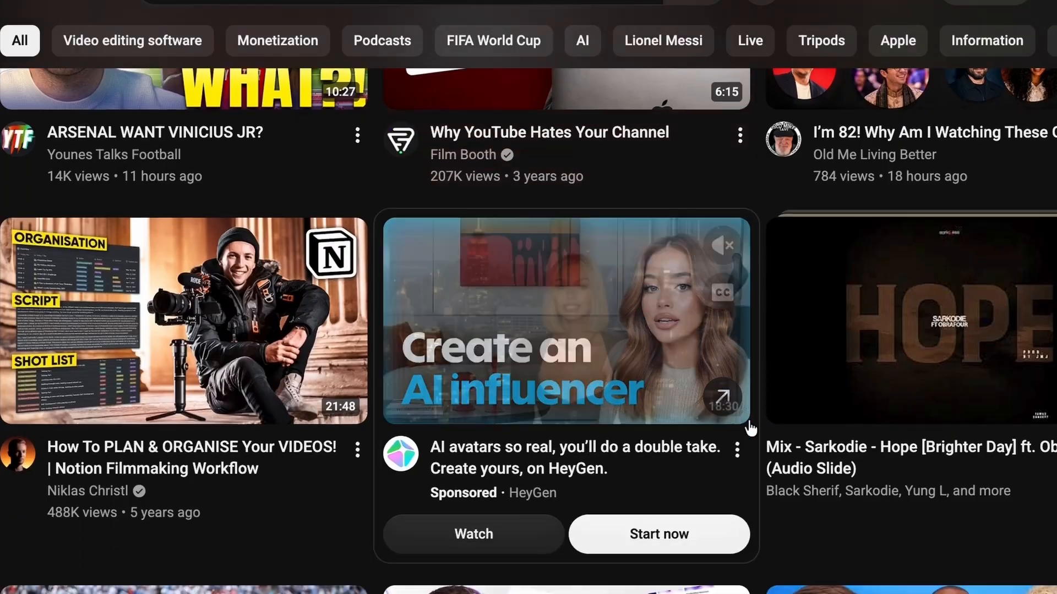
- Browse the YouTube home feed and open the video "How to Edit Viral SaaS Animations in 2026 (Step-by-step guide)"
scroll(750, 428, down, 2)
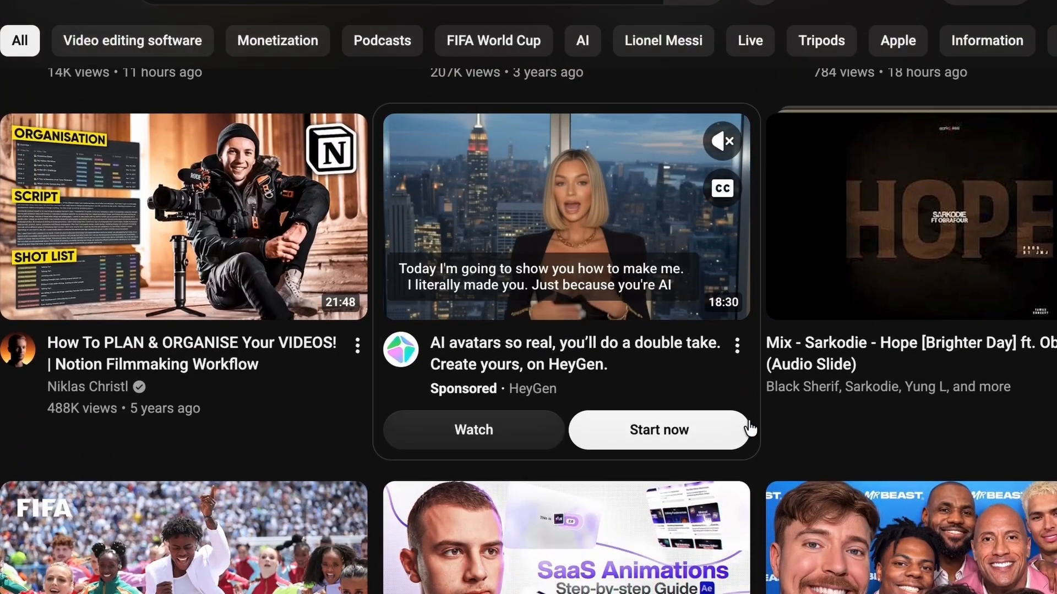
scroll(750, 428, down, 5)
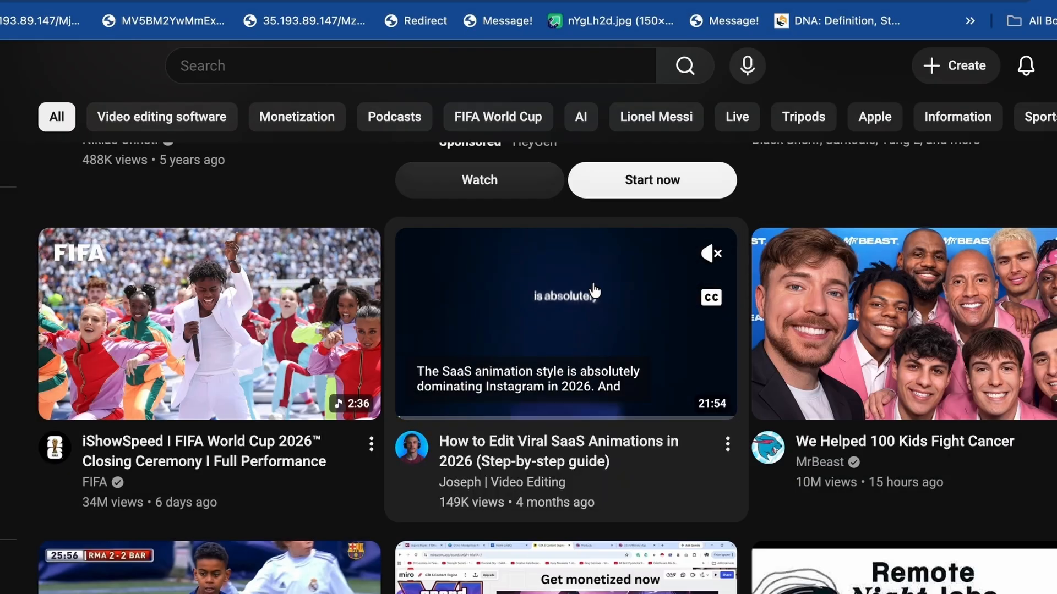
click(586, 289)
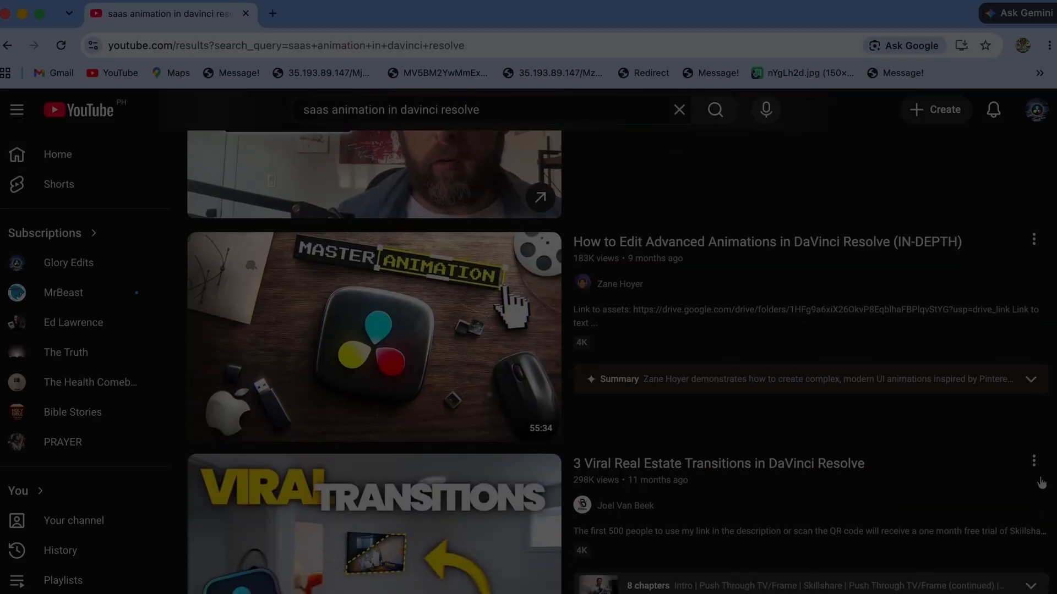
scroll(605, 330, down, 5)
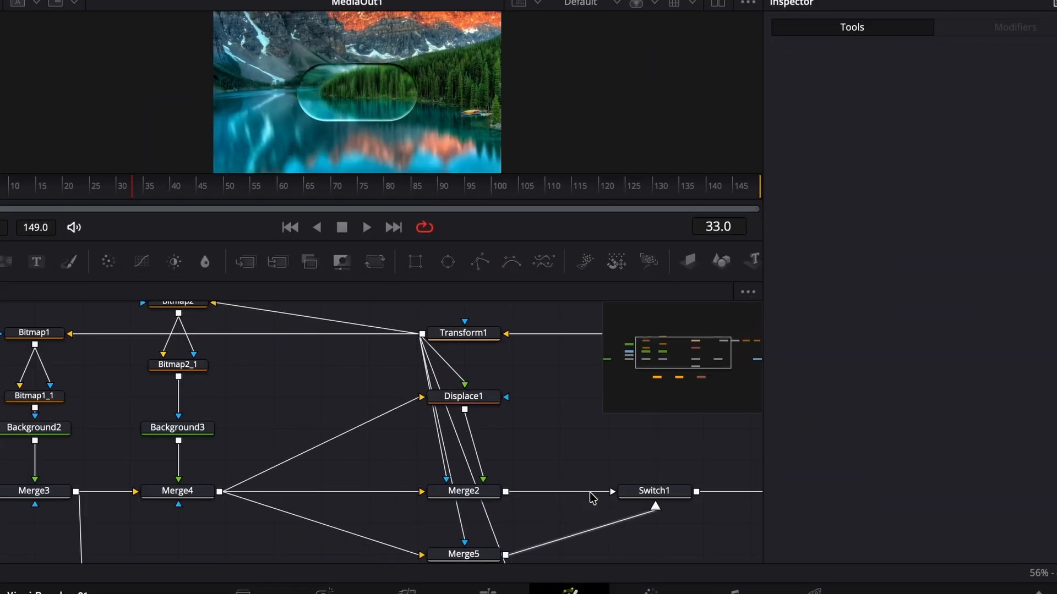
scroll(591, 498, up, 3)
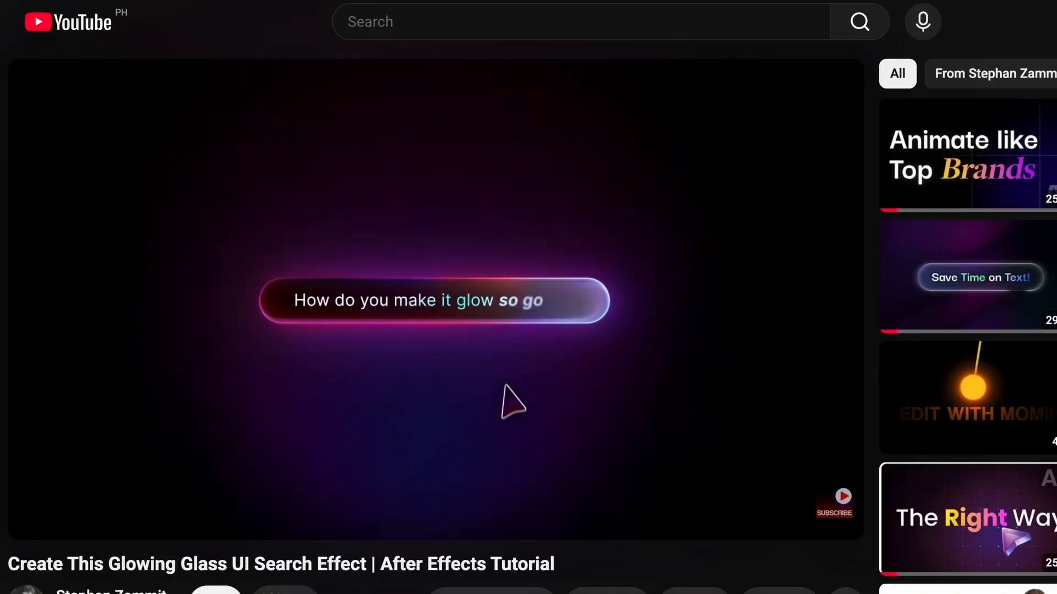
scroll(435, 297, down, 1)
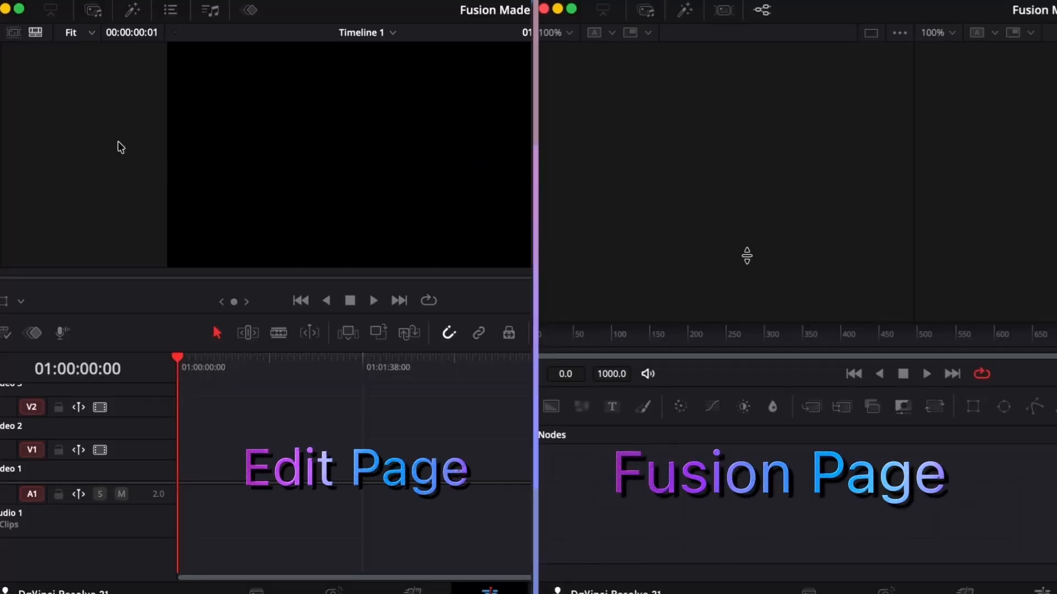
- Show the media pool on both the Edit and Fusion pages with the Photos bin inside the Fusion bin open
click(94, 11)
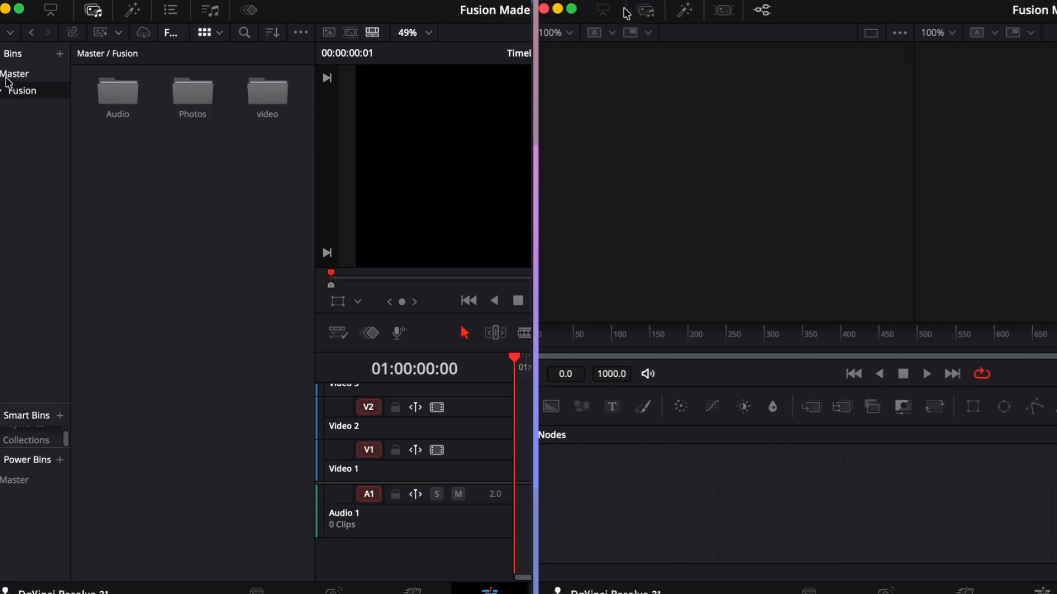
click(1, 91)
click(32, 190)
click(645, 10)
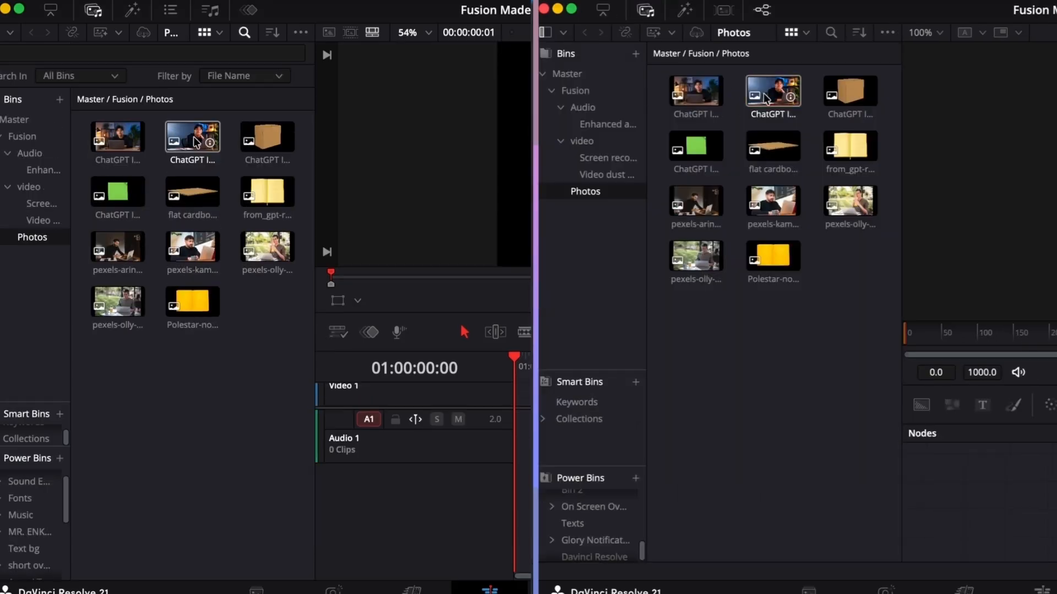
- Place the second ChatGPT image from the Photos bin on the Edit timeline and in the Fusion node area
drag(187, 113, 250, 113)
drag(764, 94, 798, 95)
drag(251, 113, 51, 472)
drag(798, 95, 1010, 472)
drag(1009, 472, 1009, 501)
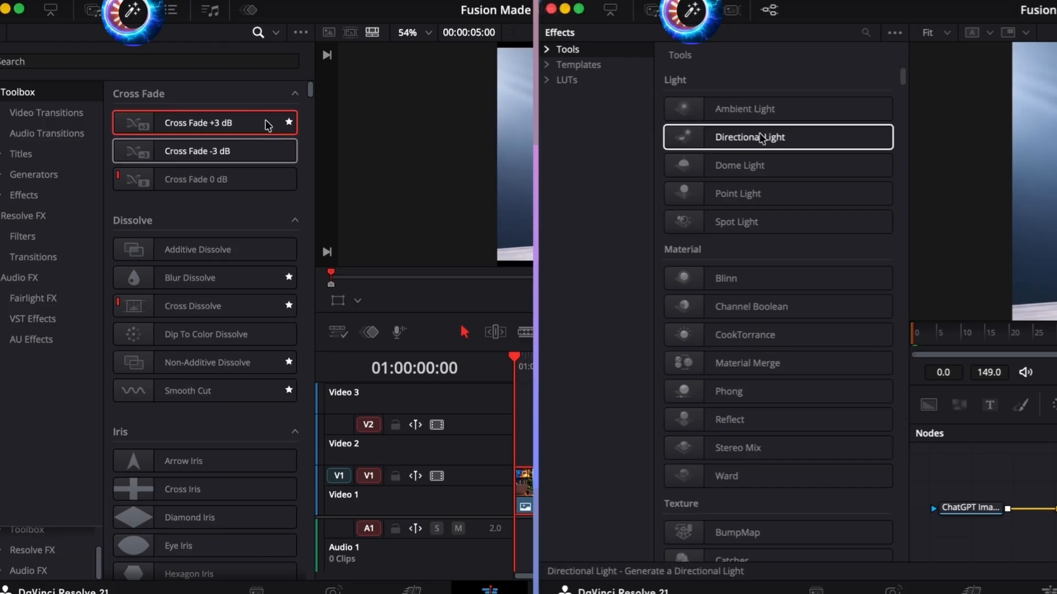
key(Down)
key(Down)
key(Down)
key(Down)
key(Down)
key(Down)
key(Down)
key(Down)
key(Down)
key(Down)
key(Down)
key(Down)
key(Down)
key(Down)
key(Down)
key(Down)
key(Down)
key(Down)
drag(902, 77, 906, 170)
key(Down)
key(Down)
key(Down)
key(Down)
key(Down)
key(Down)
key(Down)
key(Down)
key(Down)
key(Down)
key(Down)
key(Down)
key(Down)
key(Down)
key(Down)
key(Down)
key(Down)
key(Down)
key(Down)
key(Down)
key(Down)
key(Down)
key(Down)
key(Down)
key(Down)
key(Down)
key(Down)
key(Down)
key(Down)
key(Down)
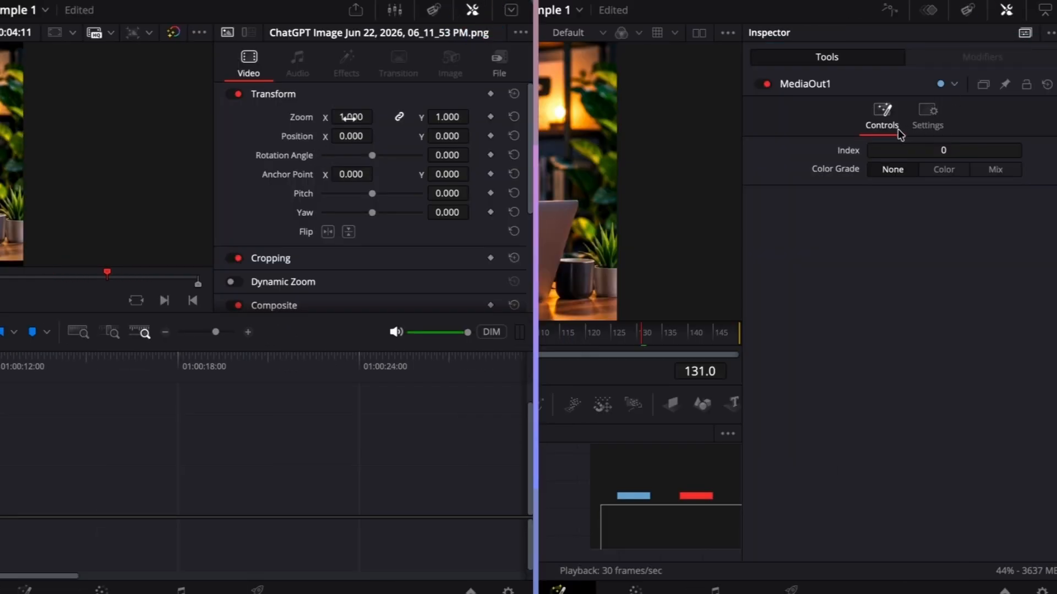
- Review the image clip's Inspector properties down to Composite on the Edit page, and open the Keyframes editor on the Fusion page
scroll(355, 211, down, 5)
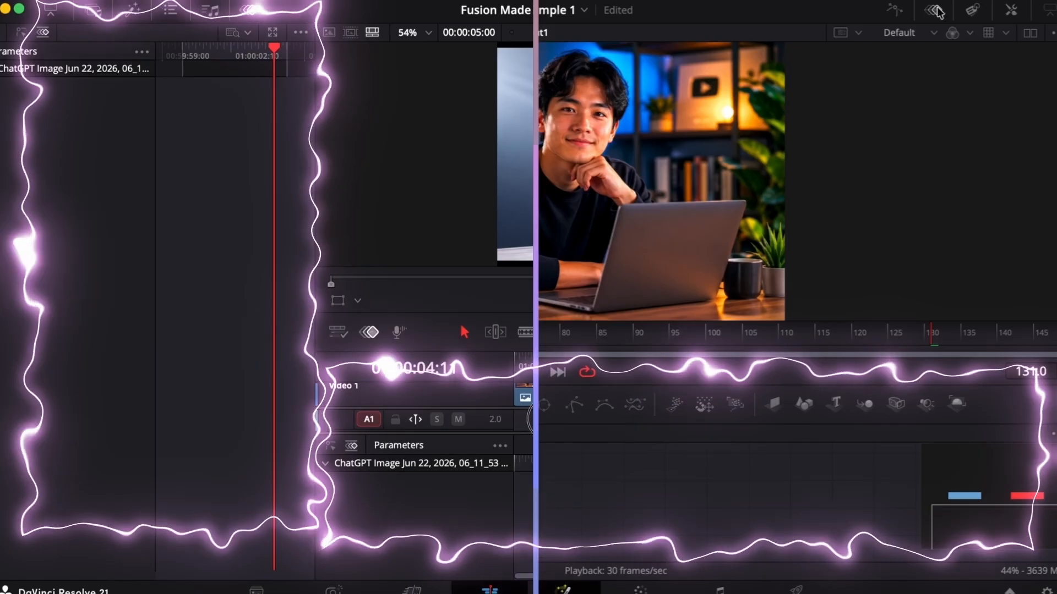
click(935, 11)
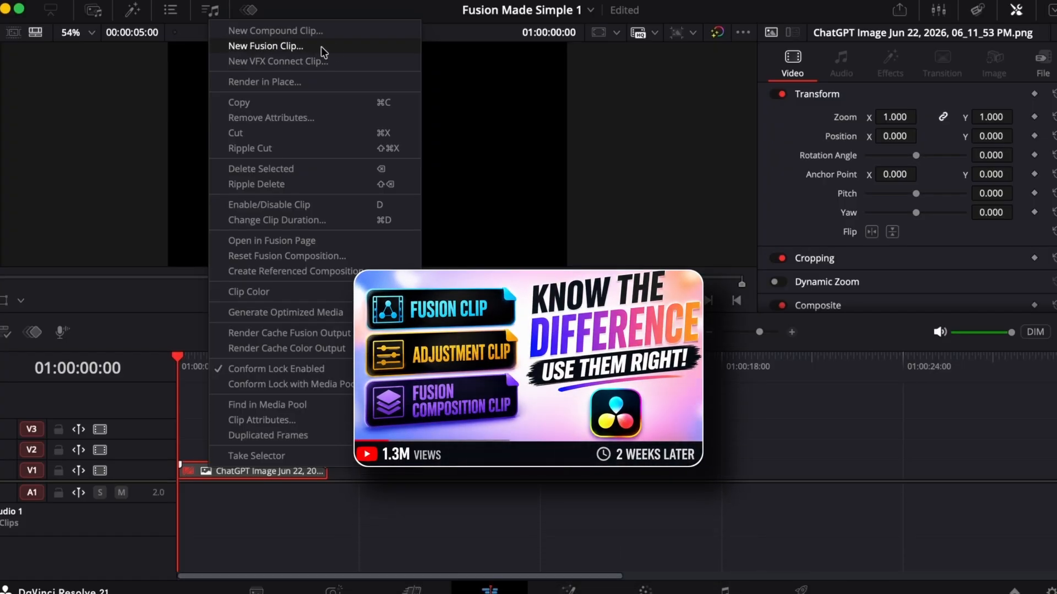
- Place the ChatGPT image of the man at the laptop on Video 1 and move the playhead to 01:00:02:01
click(97, 15)
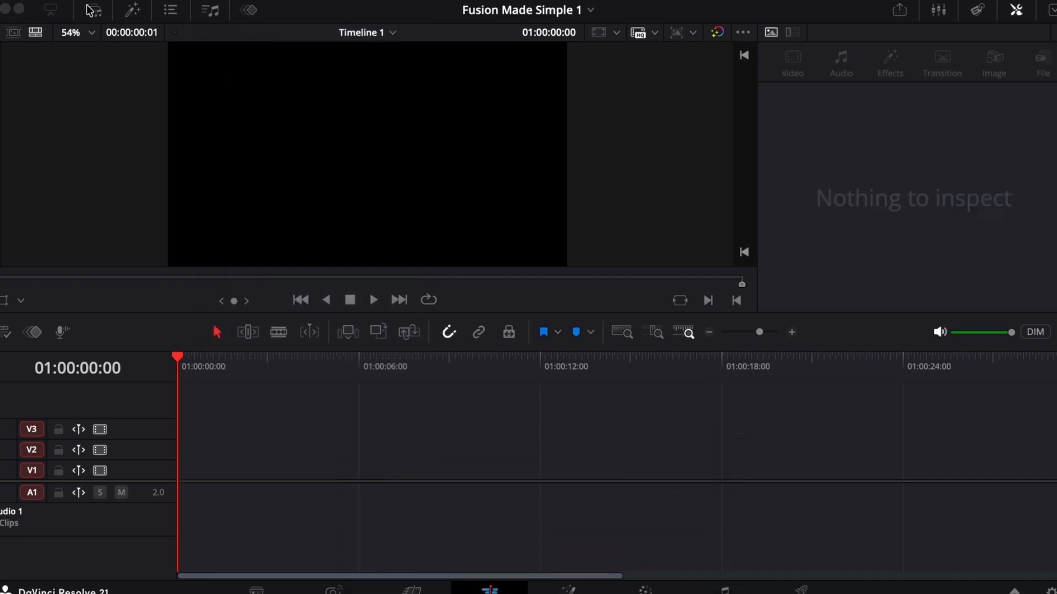
click(94, 15)
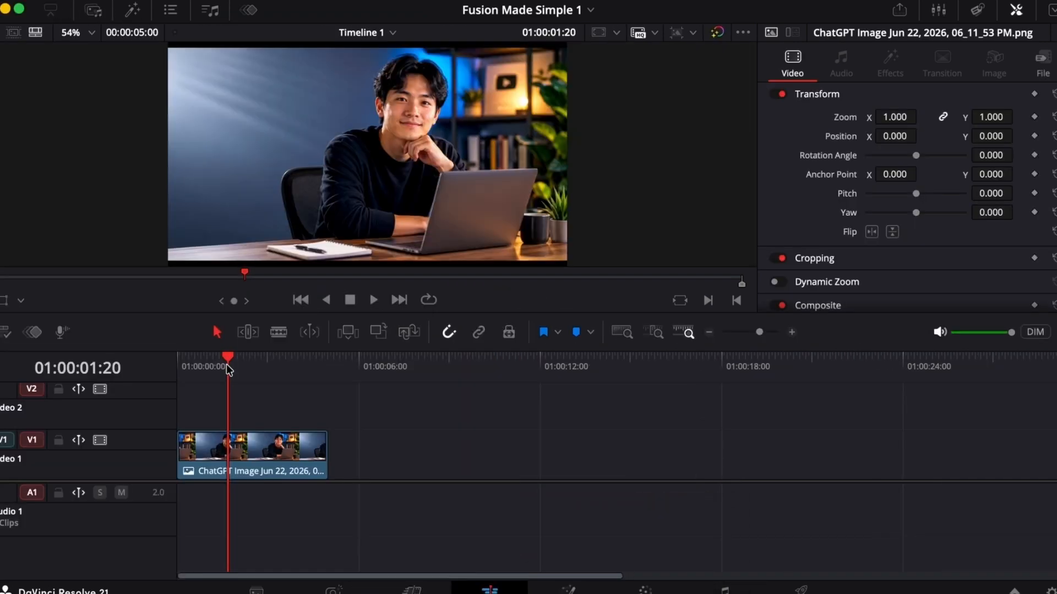
mouse_move(228, 369)
mouse_down()
mouse_move(222, 360)
mouse_move(238, 362)
mouse_up()
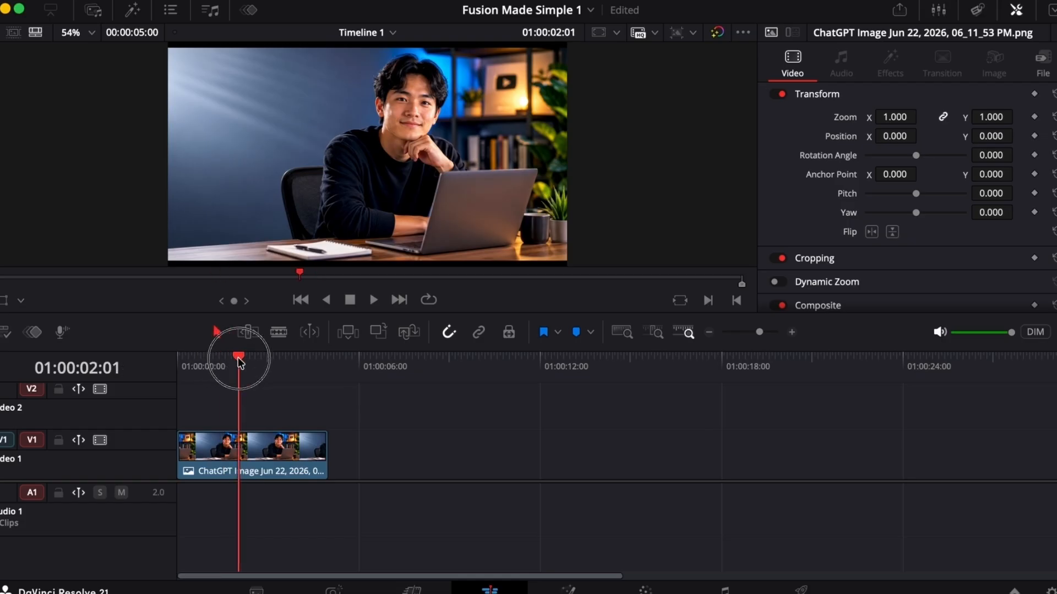
- Open the image clip on the Fusion page and compare its MediaOut1 output with the clip on the Edit page
click(568, 590)
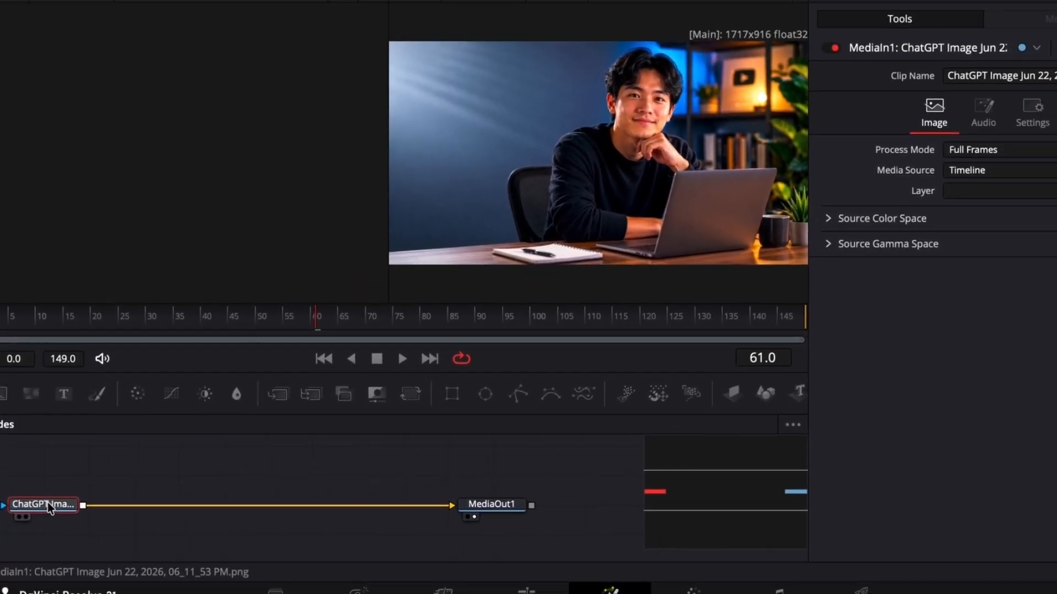
click(485, 591)
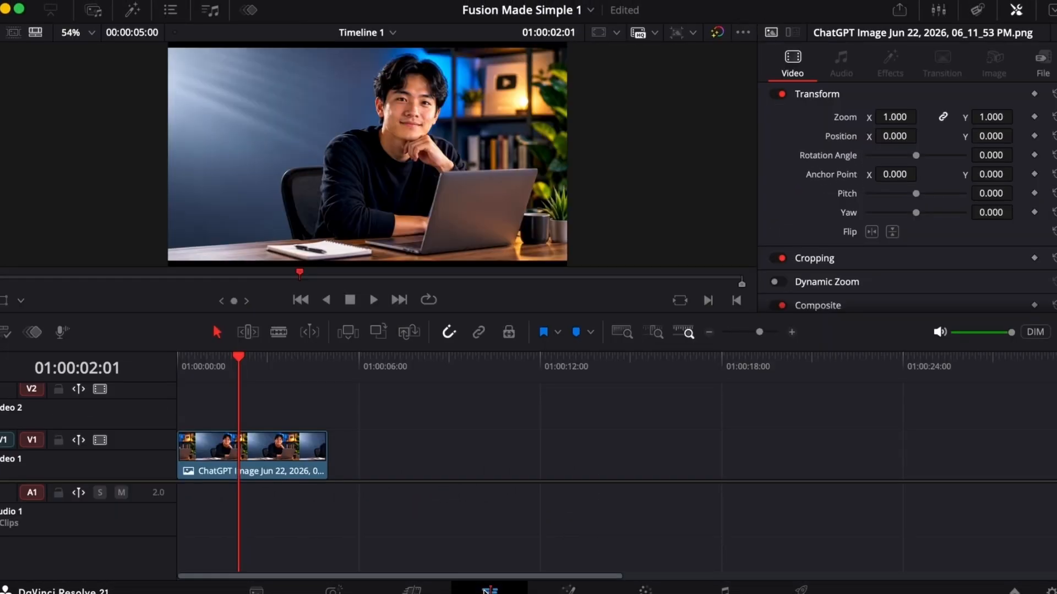
click(569, 590)
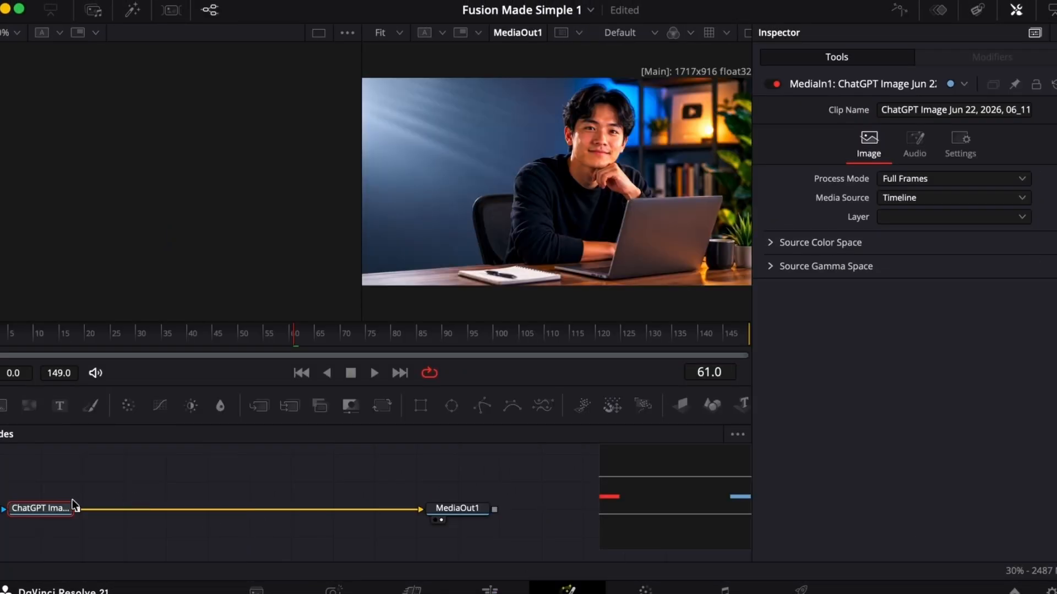
click(455, 512)
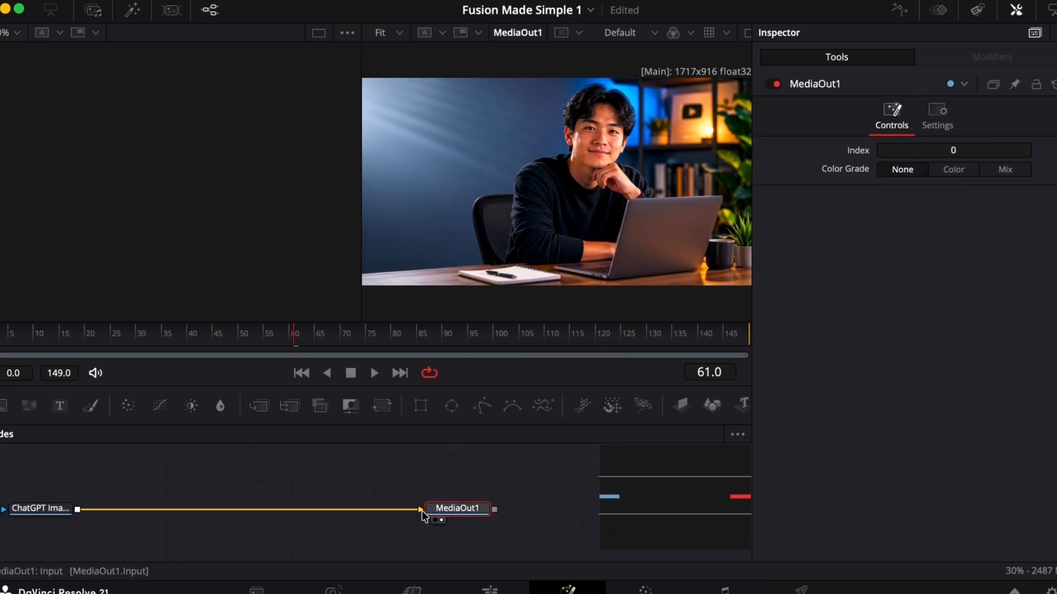
click(492, 587)
click(568, 589)
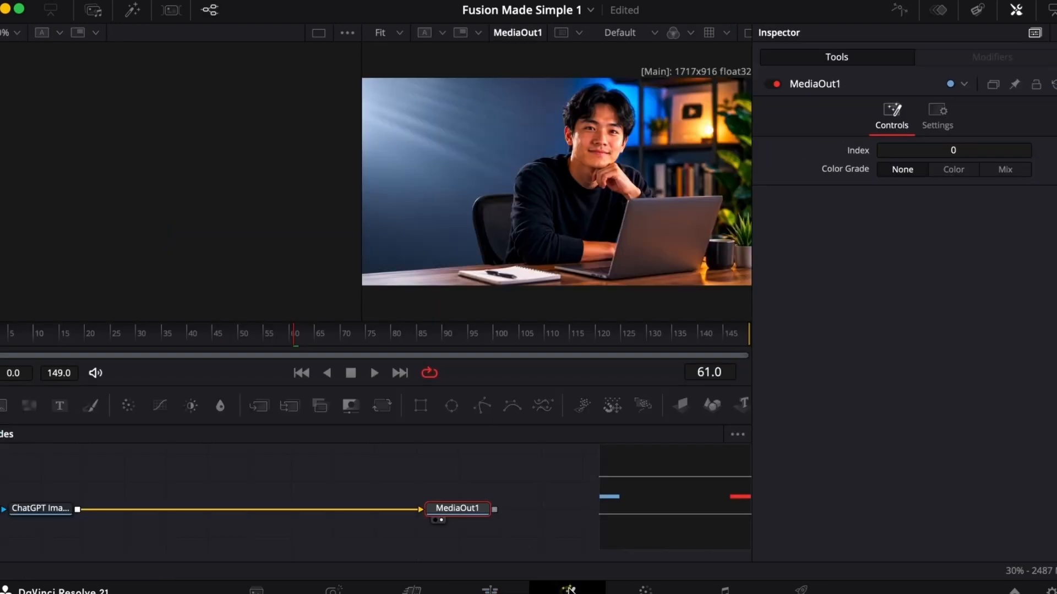
- Examine the Inspector settings of the image's MediaIn1 node and the MediaOut1 node in turn
click(45, 510)
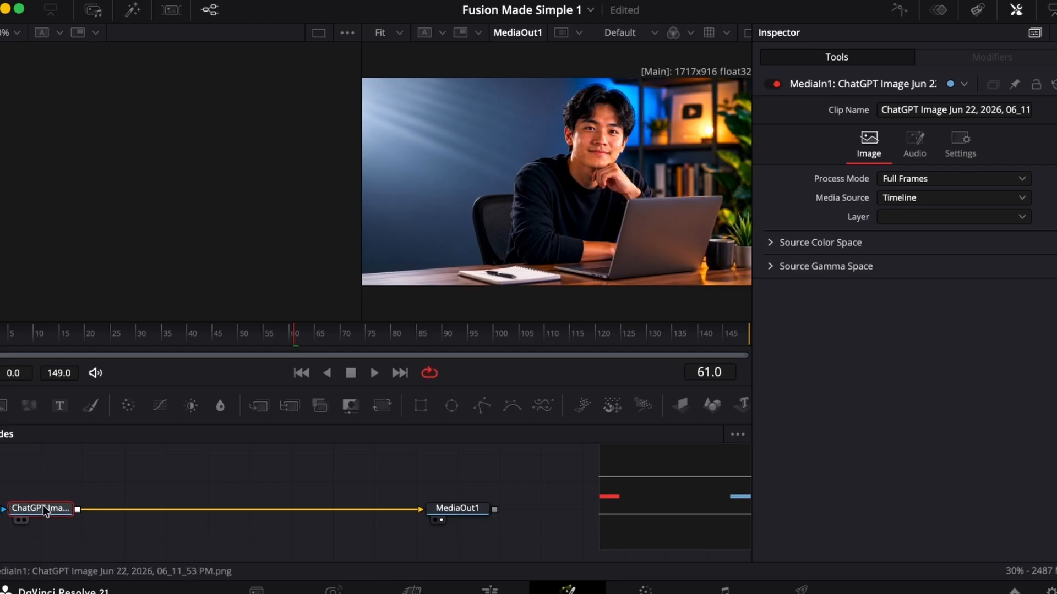
mouse_move(39, 512)
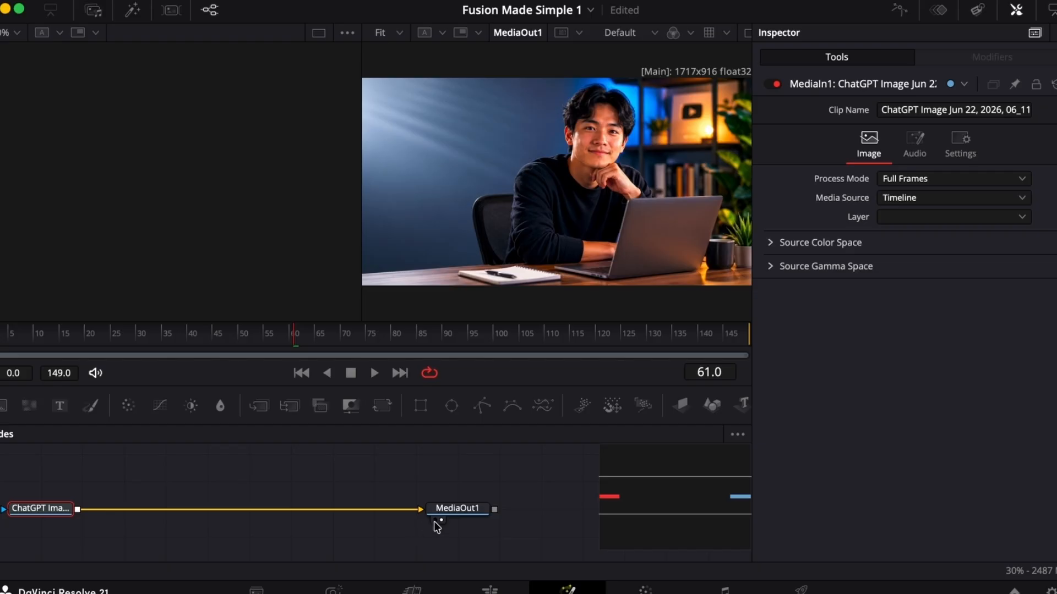
click(457, 510)
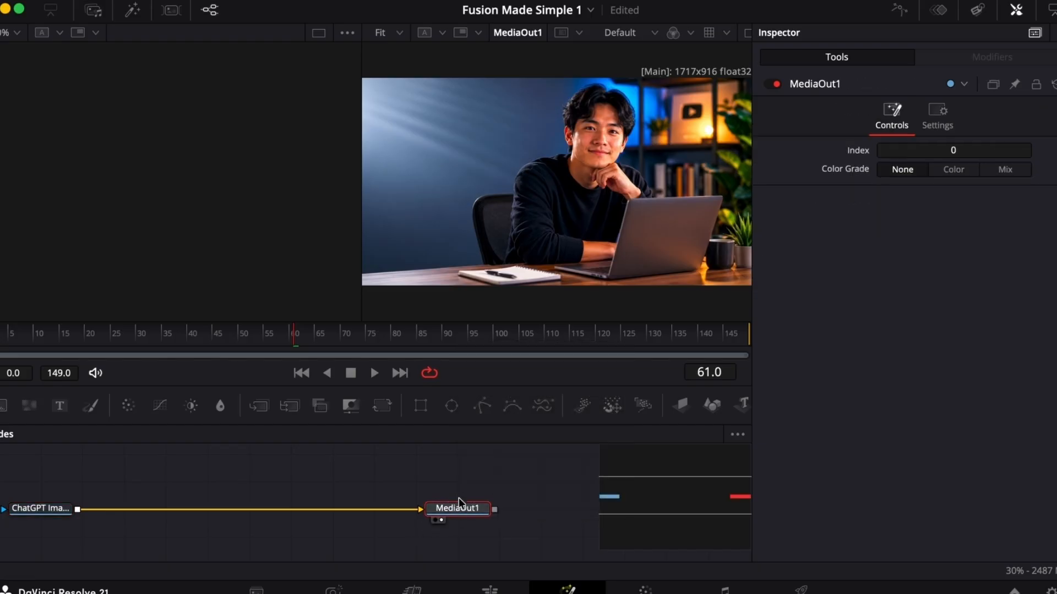
mouse_move(461, 508)
click(48, 509)
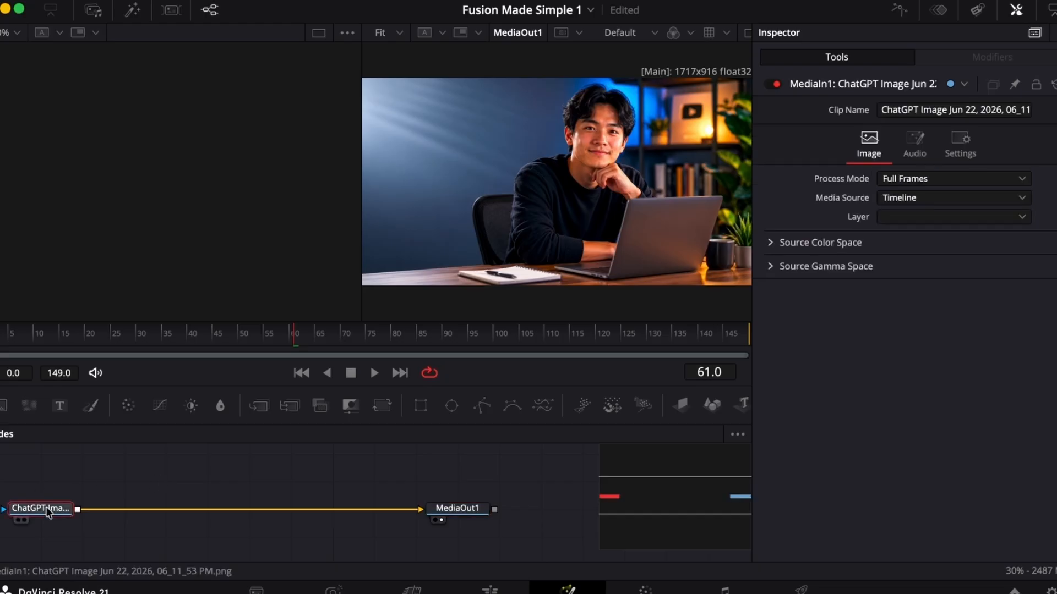
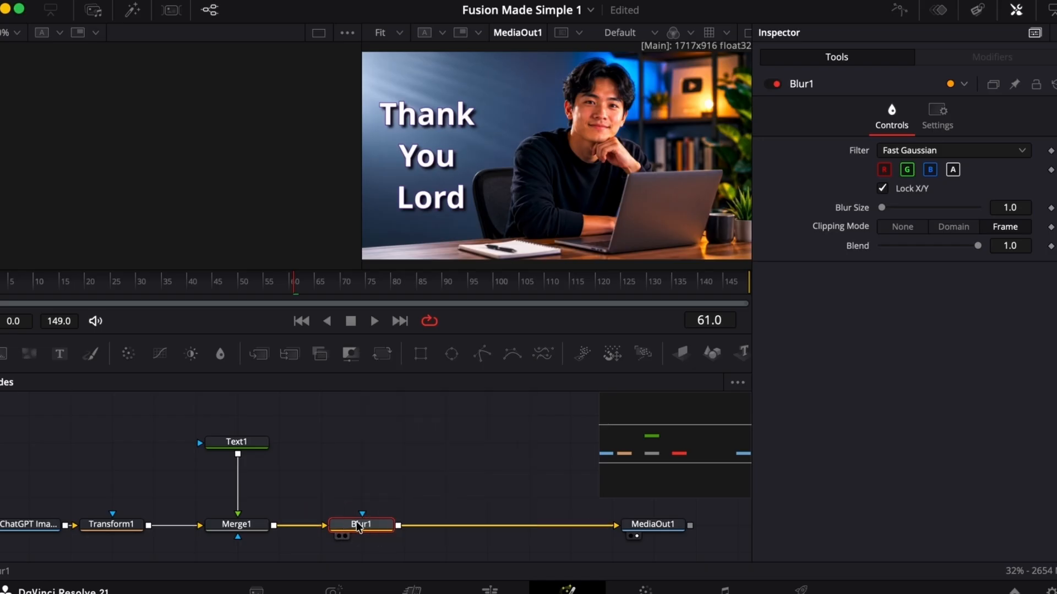
- Set Blur1's blur size to 100 and compare the Fusion output with the clip on the Edit page
drag(883, 211, 1020, 207)
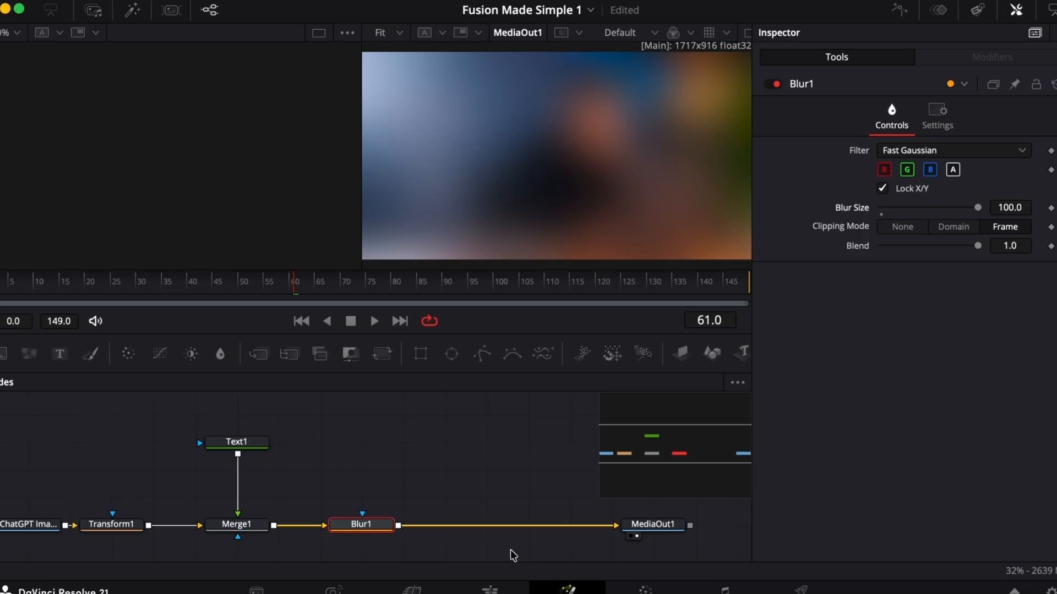
click(490, 590)
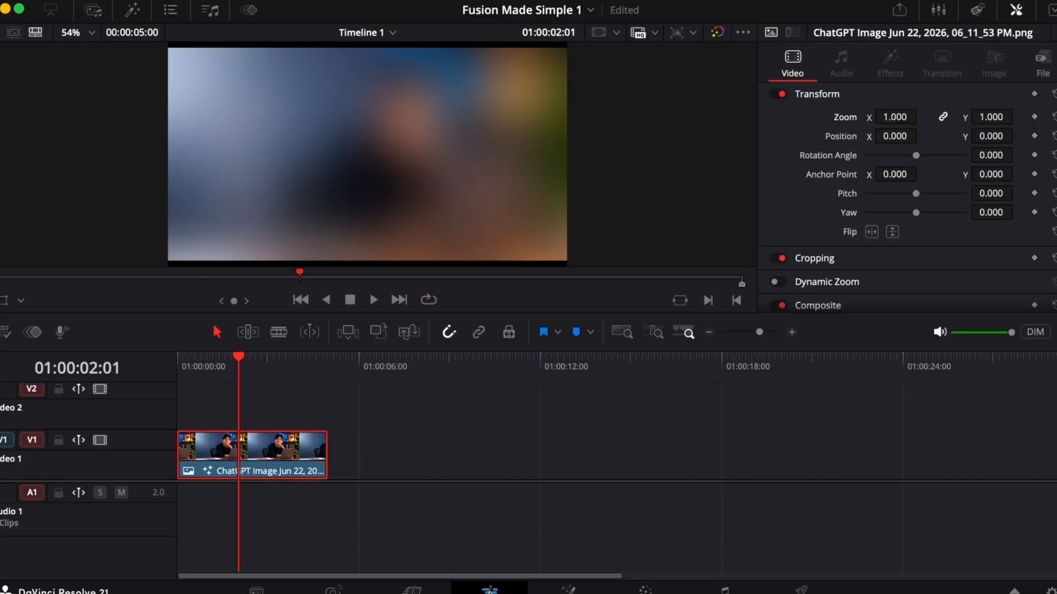
click(568, 590)
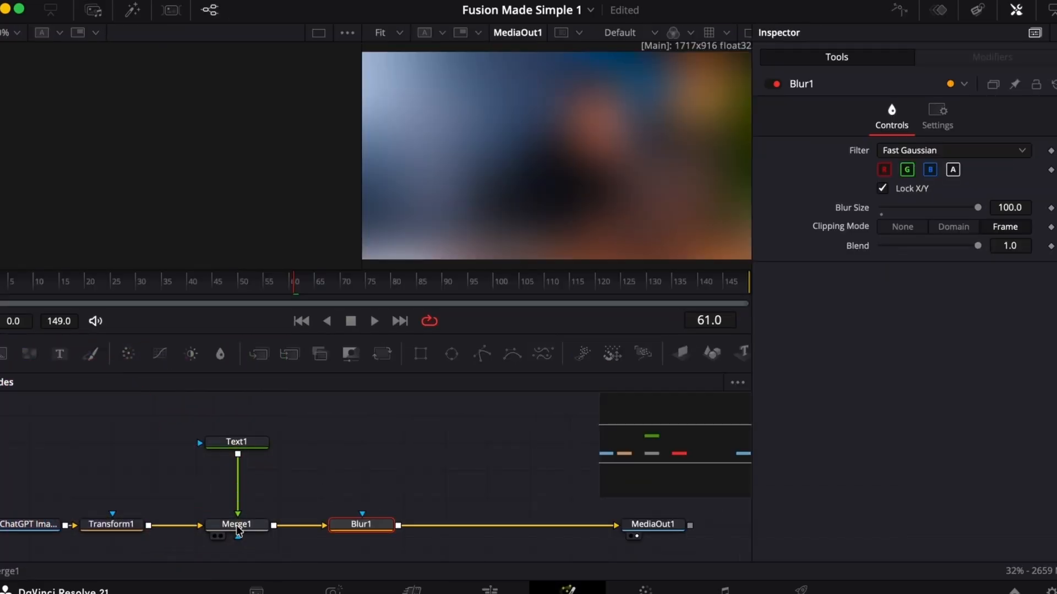
- Move Blur1 out of the main chain and insert it between Text1 and Merge1, with a blur size of 15.7
click(240, 527)
click(361, 525)
click(359, 524)
drag(358, 521, 235, 470)
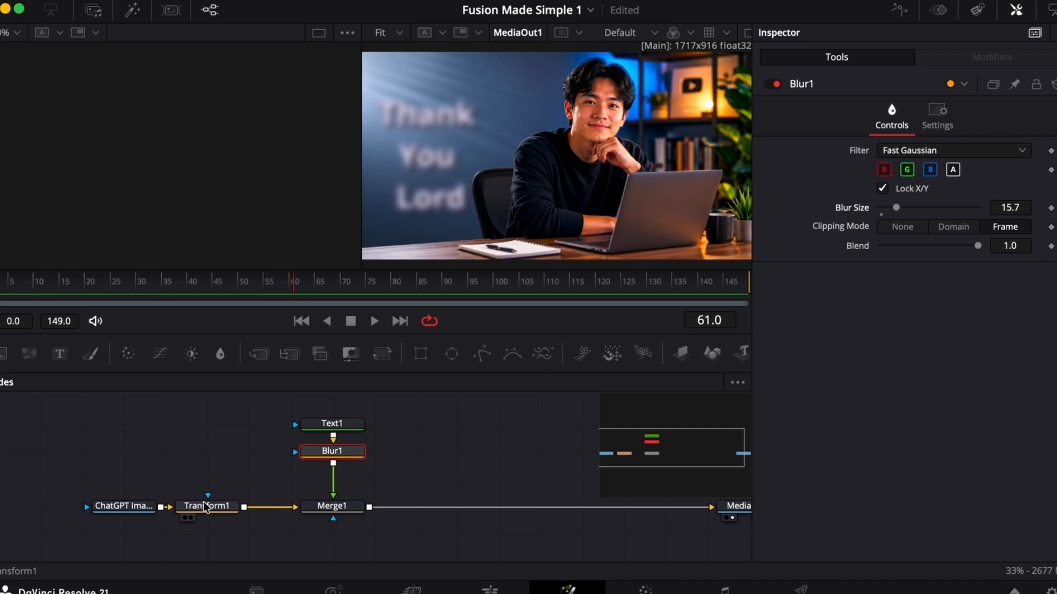
- Space out the image input and Transform1 nodes, insert Blur1 between Transform1 and Merge1, and set its blur size to 45.7
drag(125, 506, 41, 508)
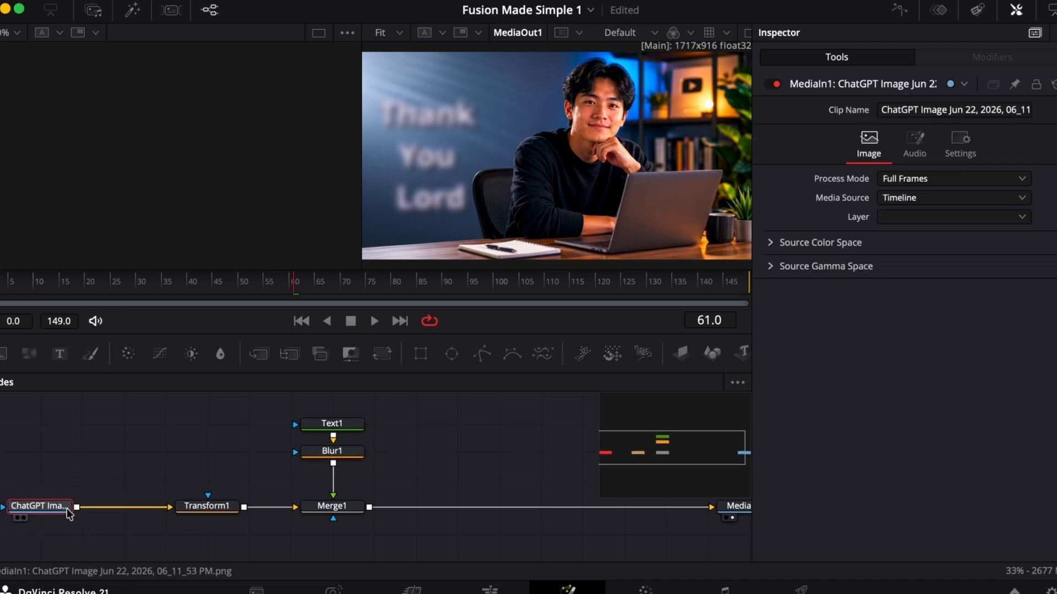
drag(199, 510, 124, 506)
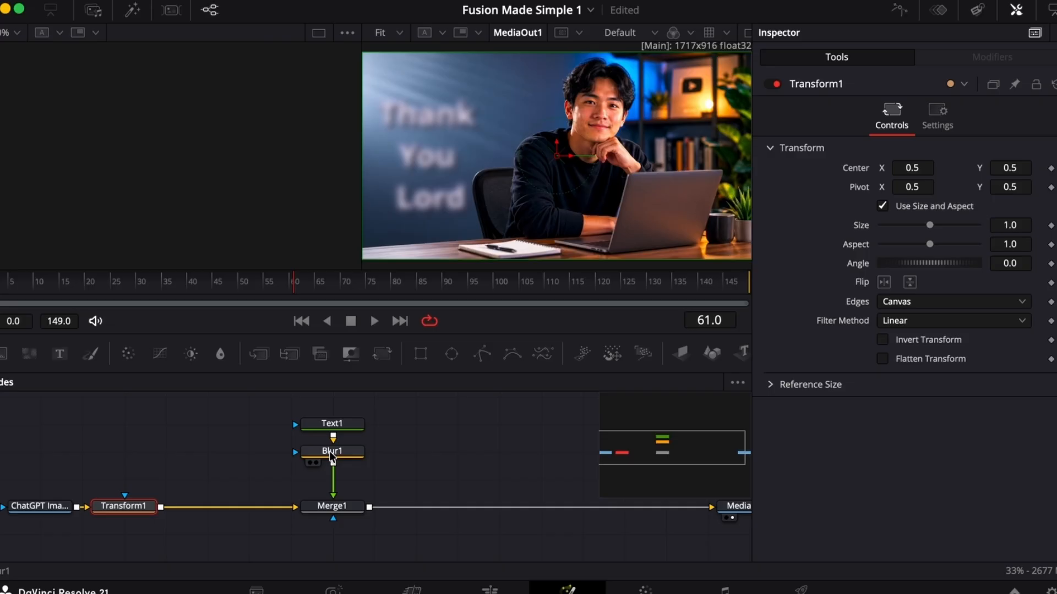
drag(329, 451, 212, 509)
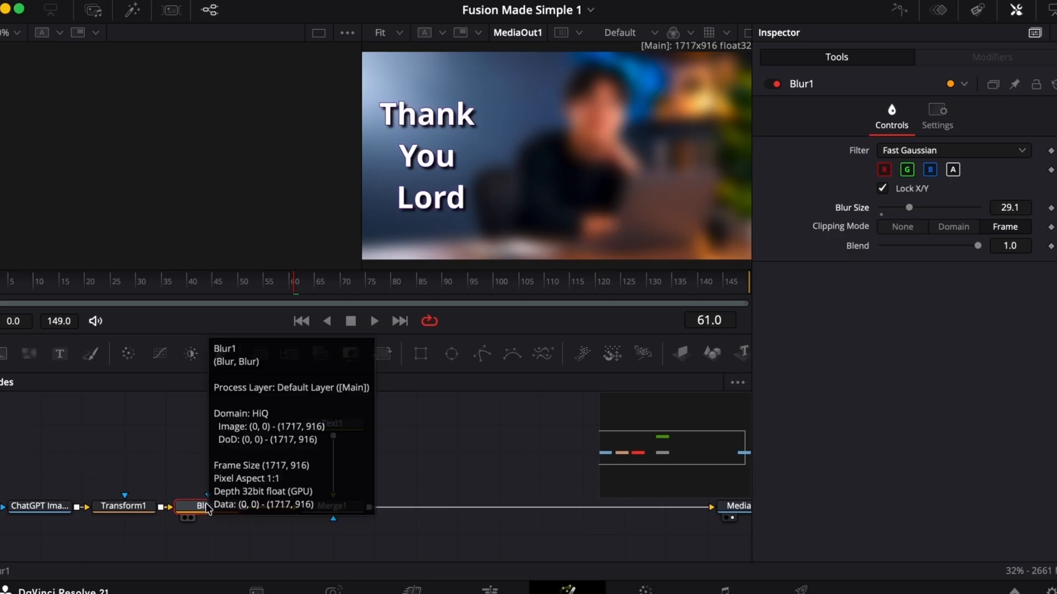
drag(909, 207, 927, 208)
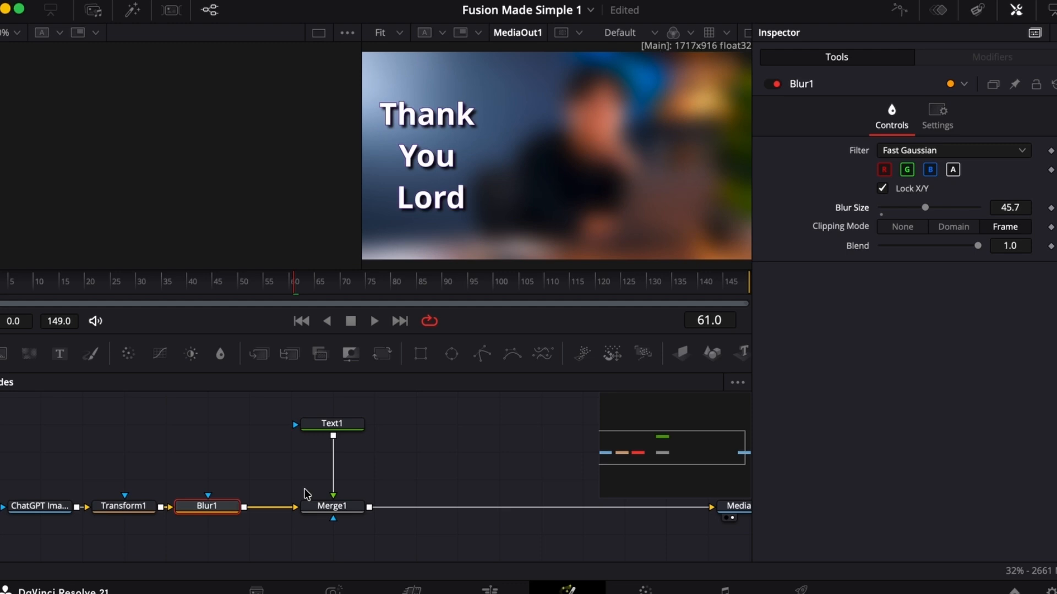
- Try to connect Blur1 through a separate Merge2 node after Merge1, with the blur size at 100
drag(199, 504, 453, 509)
click(452, 426)
drag(416, 422, 446, 421)
click(445, 421)
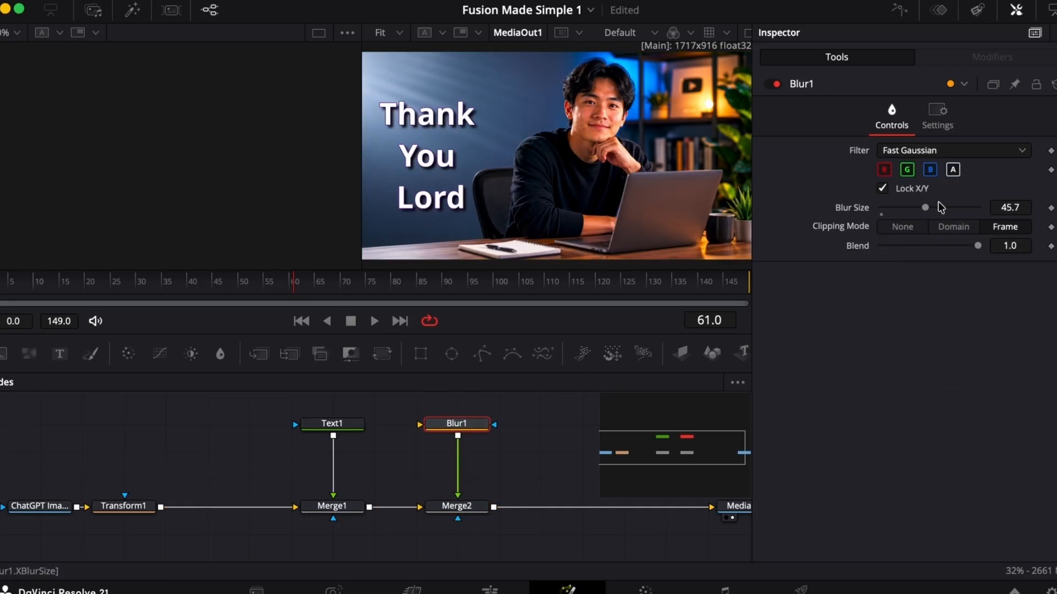
drag(924, 208, 1049, 208)
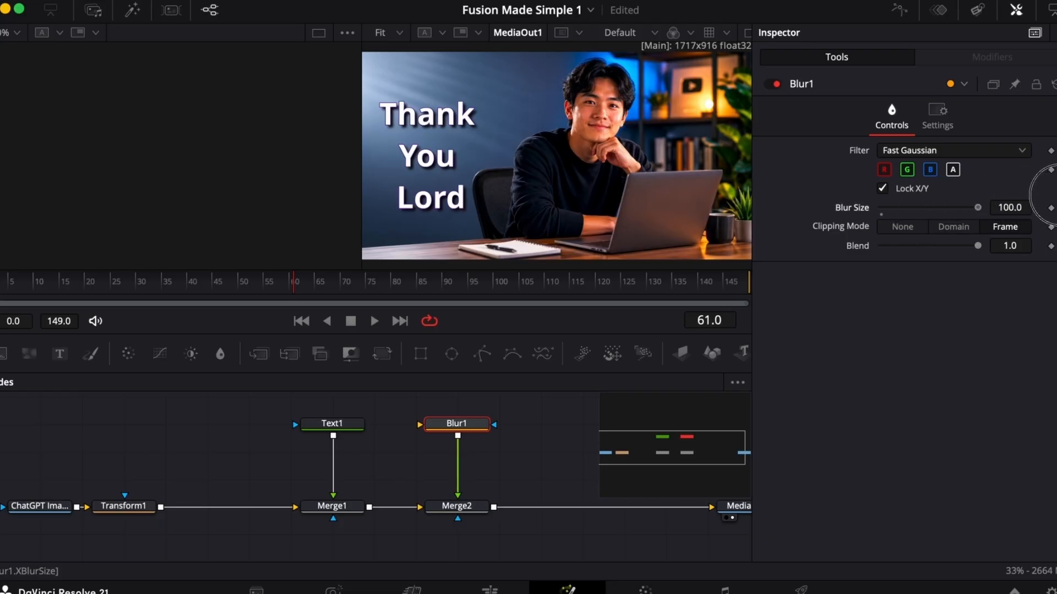
- Swap Merge2's foreground and background inputs back and forth to compare how Blur1 affects the output
click(455, 511)
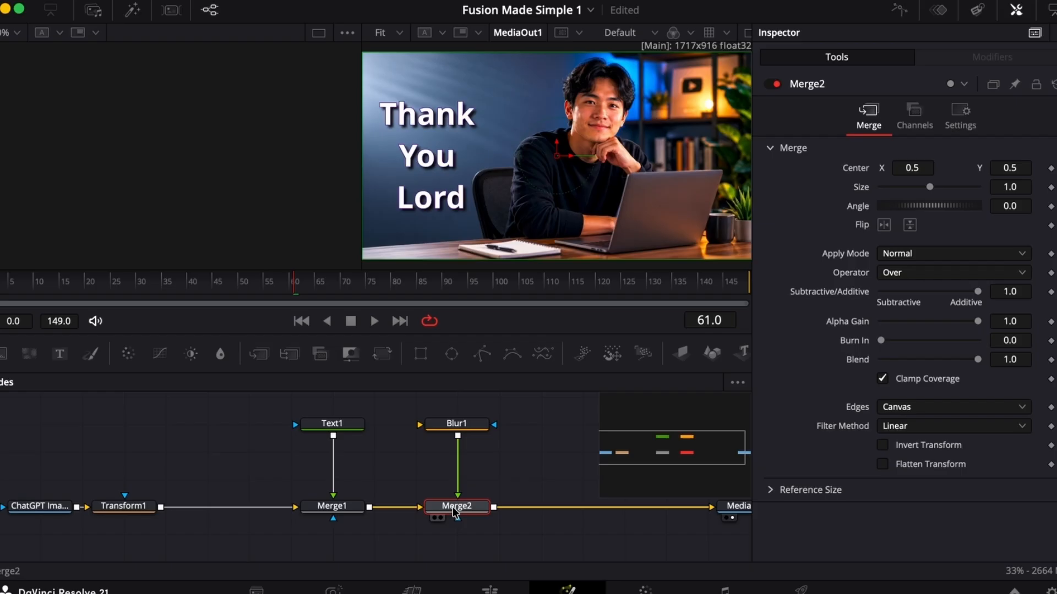
key(ctrl+t)
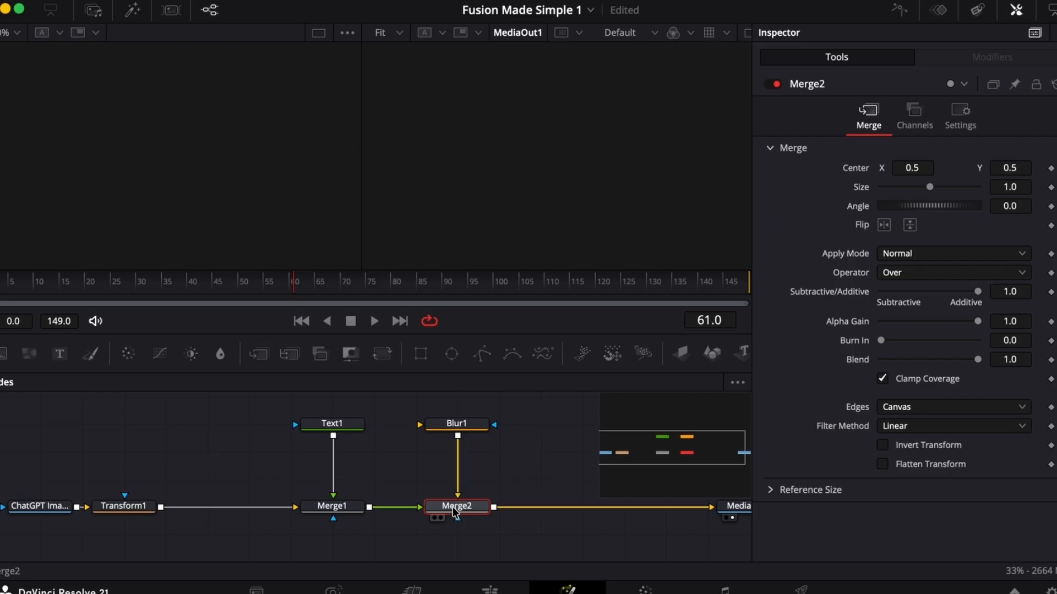
key(ctrl+t)
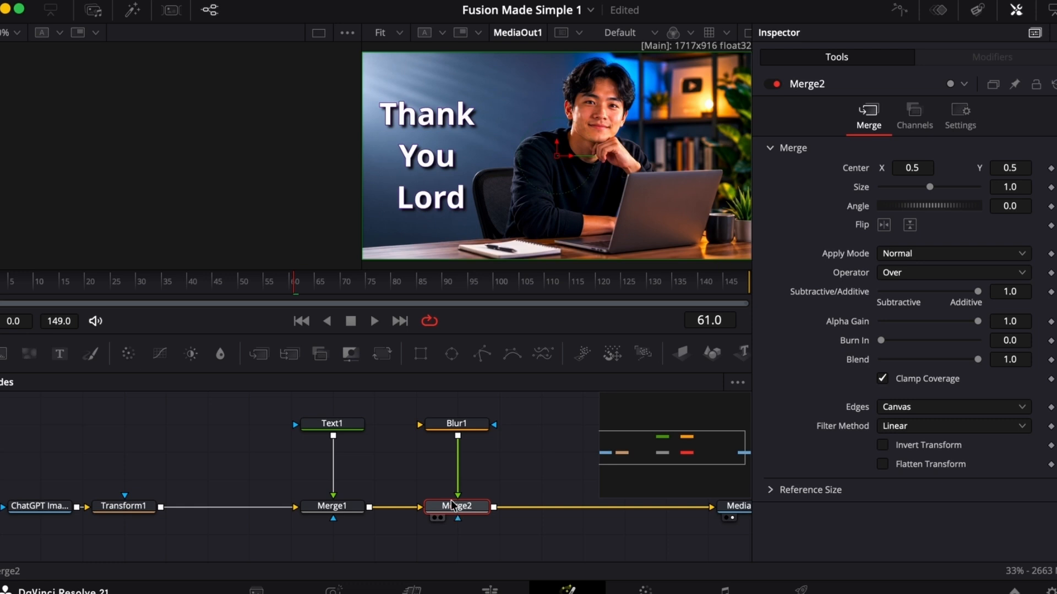
mouse_move(452, 506)
key(ctrl+t)
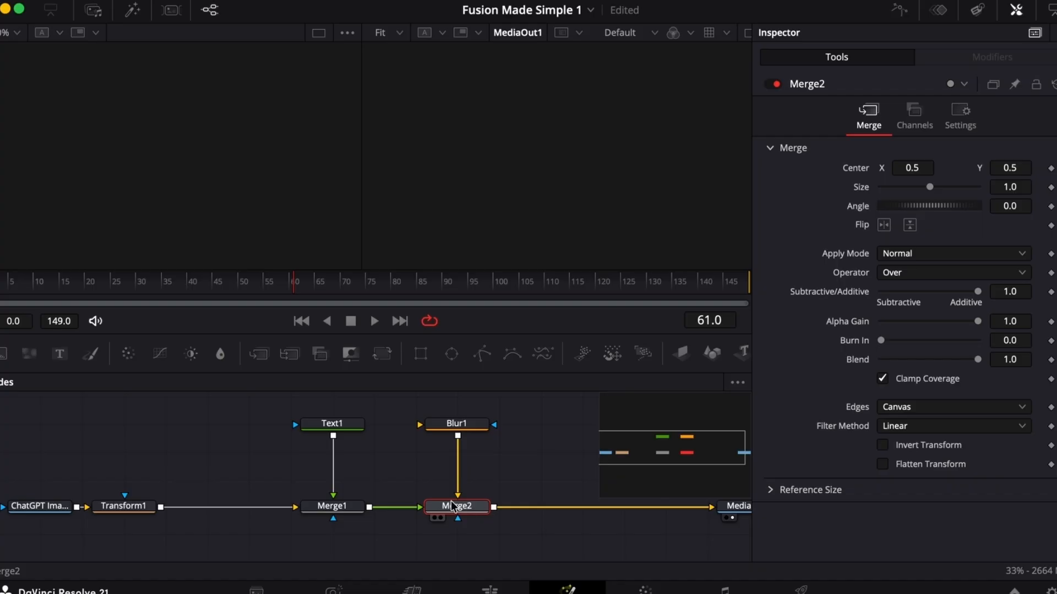
key(ctrl+t)
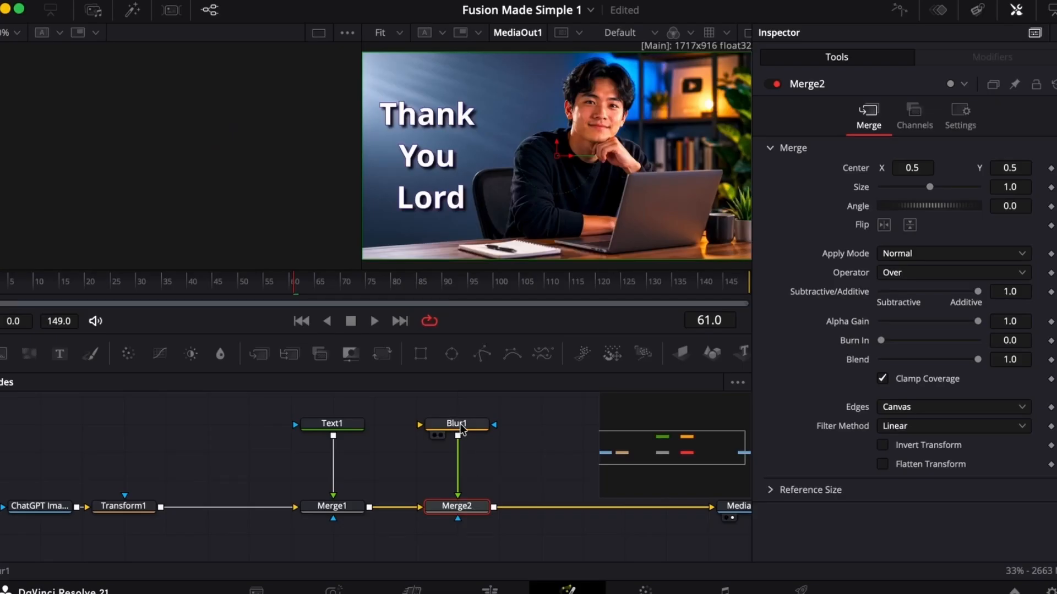
- Restore Blur1 between Transform1 and Merge1 without Merge2, and select the Transform1 node
click(124, 507)
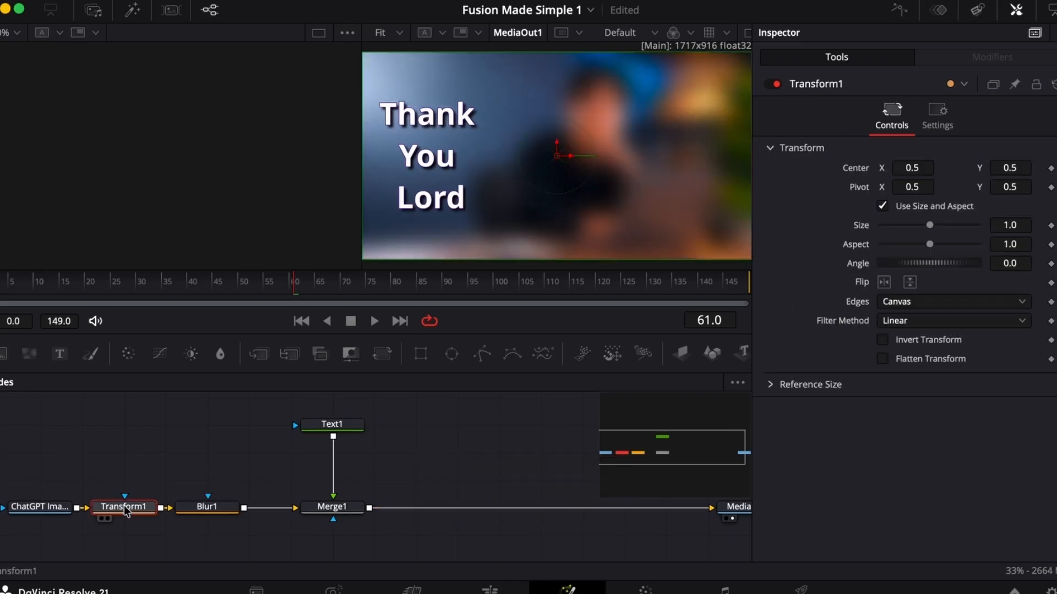